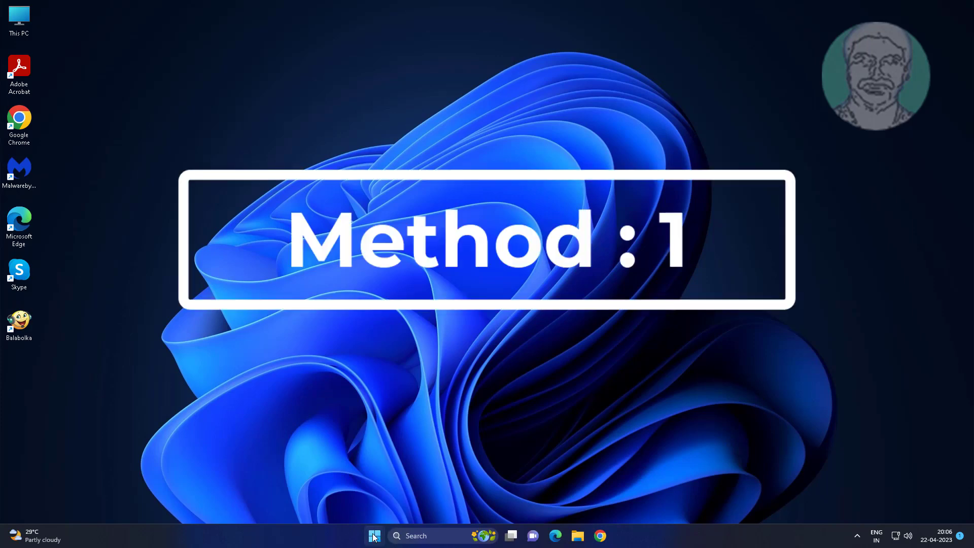
Launch Settings and go to System › Troubleshoot › Other troubleshooters to find Bluetooth.
left_click(374, 536)
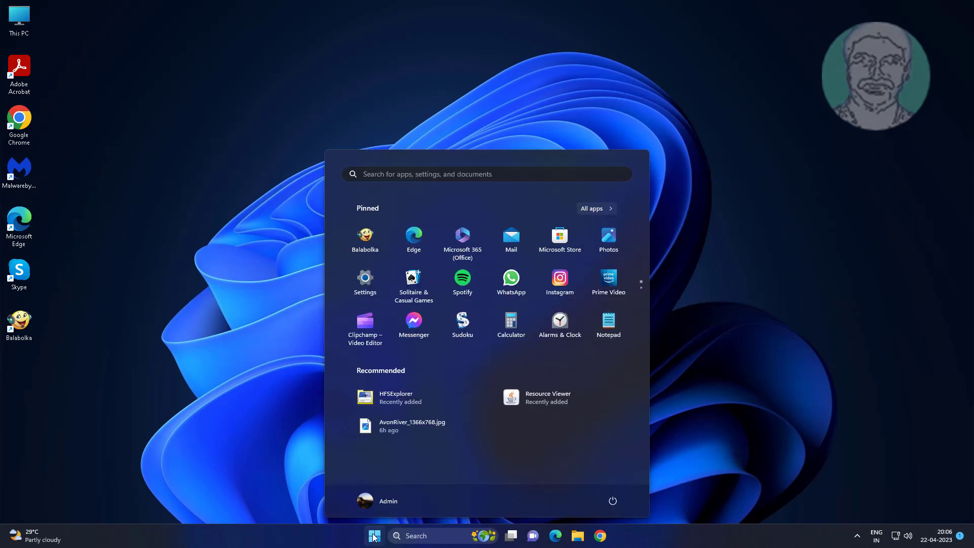
left_click(362, 283)
scroll(367, 244, "down", 3)
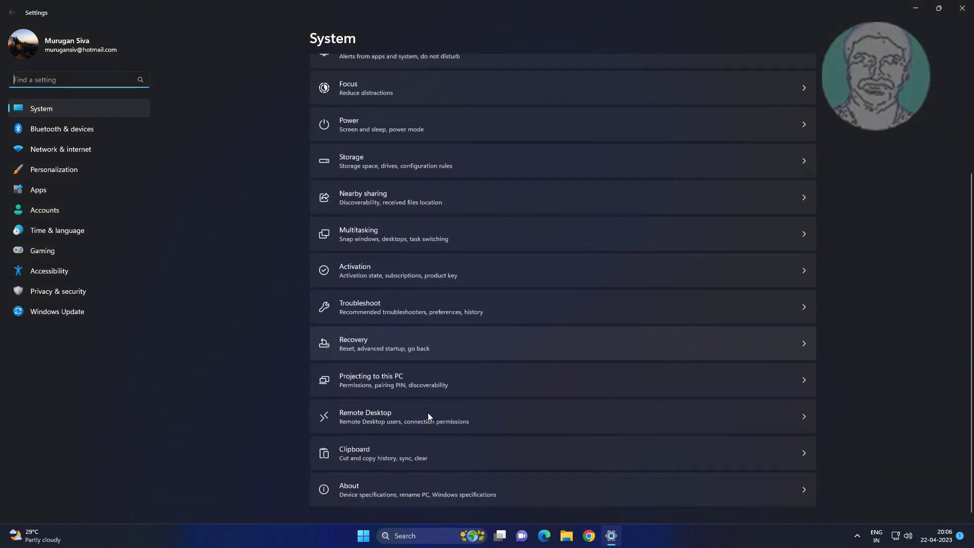
left_click(349, 302)
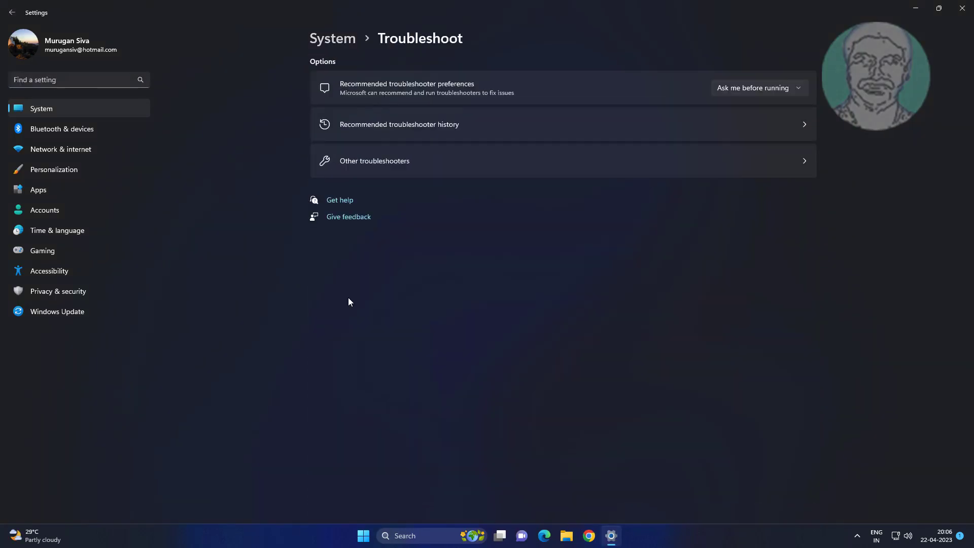
left_click(433, 162)
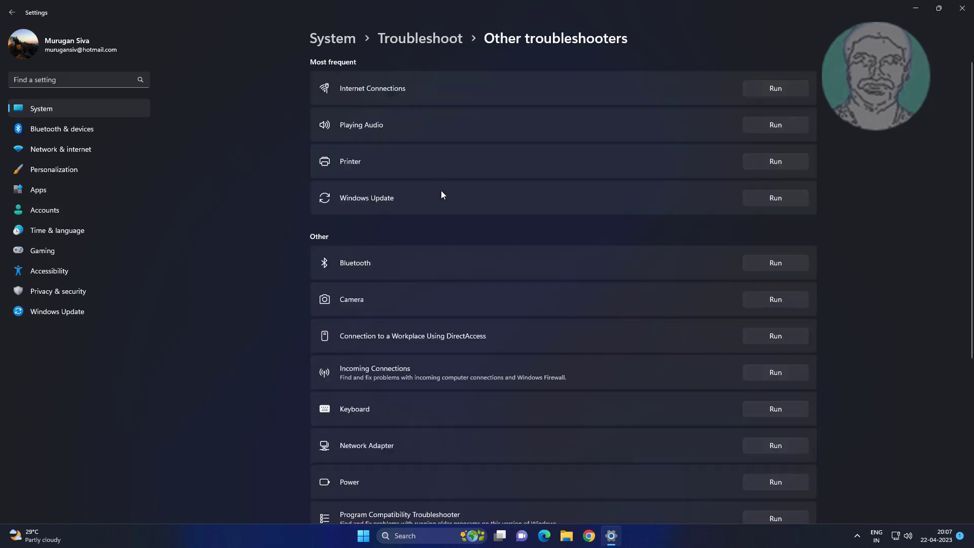
scroll(434, 293, "down", 2)
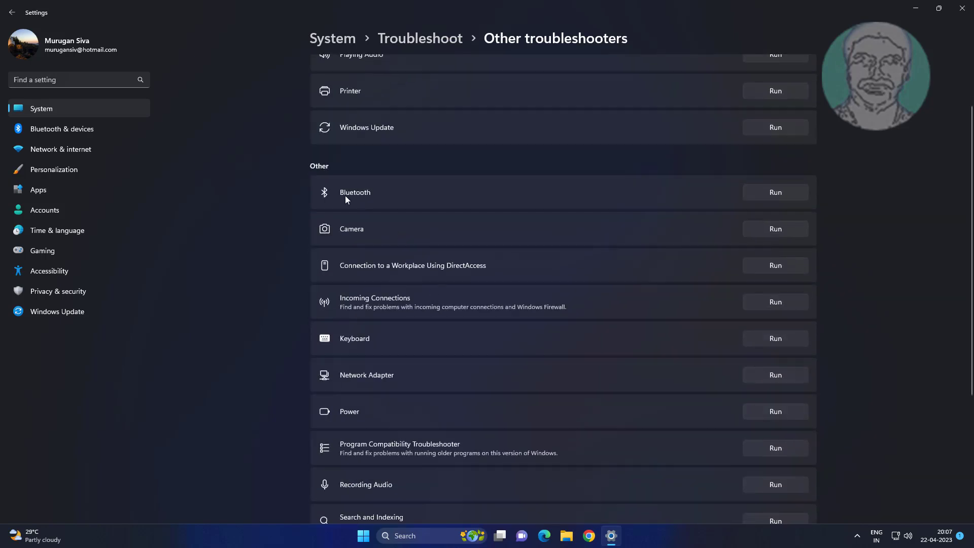
Run the Bluetooth troubleshooter until it fixes the radio status, then close its report.
left_click(776, 192)
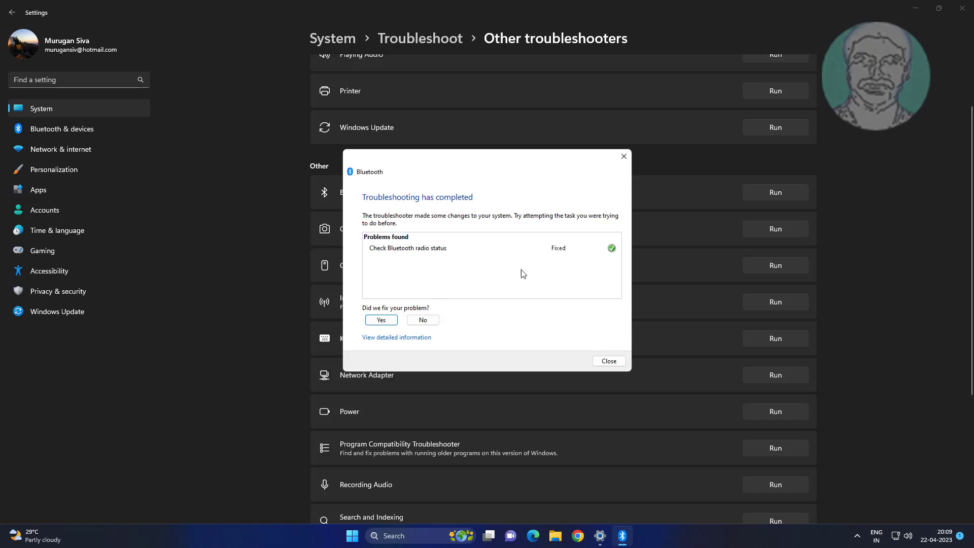
left_click(606, 360)
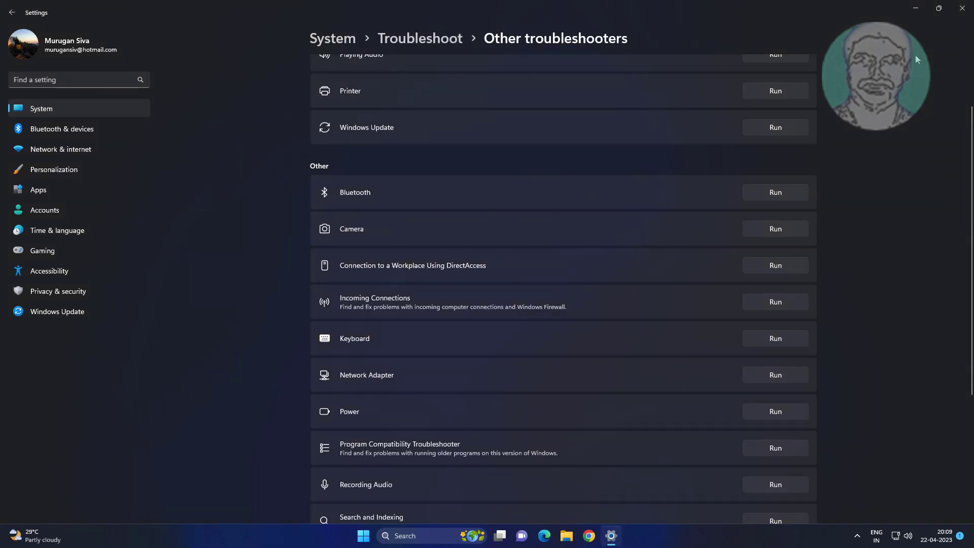
Relaunch Settings and go to Network & internet › Advanced network settings › Advanced sharing settings.
left_click(960, 10)
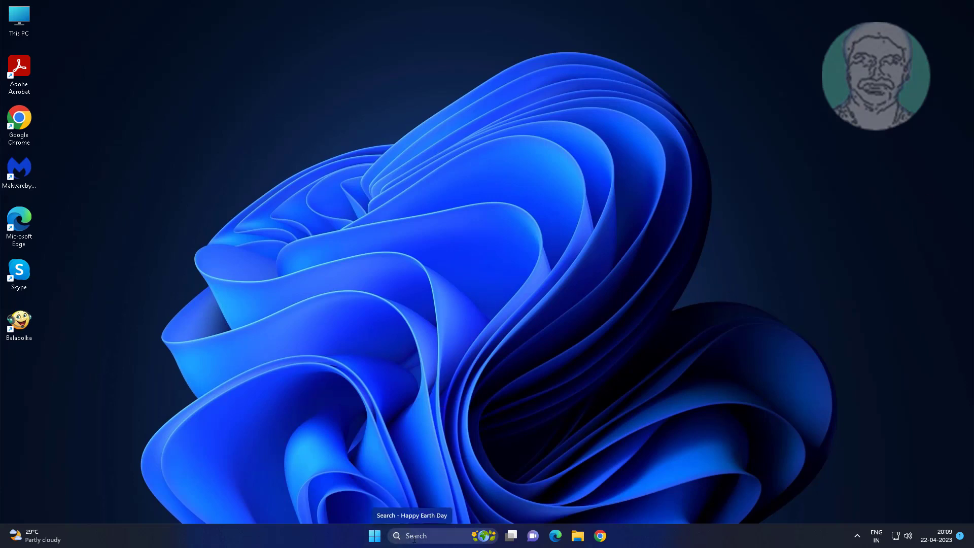
left_click(375, 535)
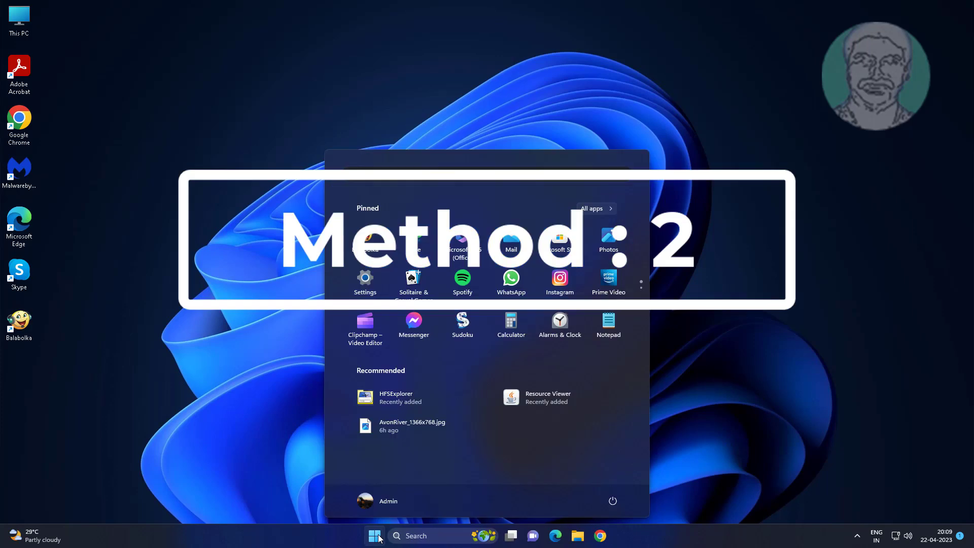
left_click(362, 283)
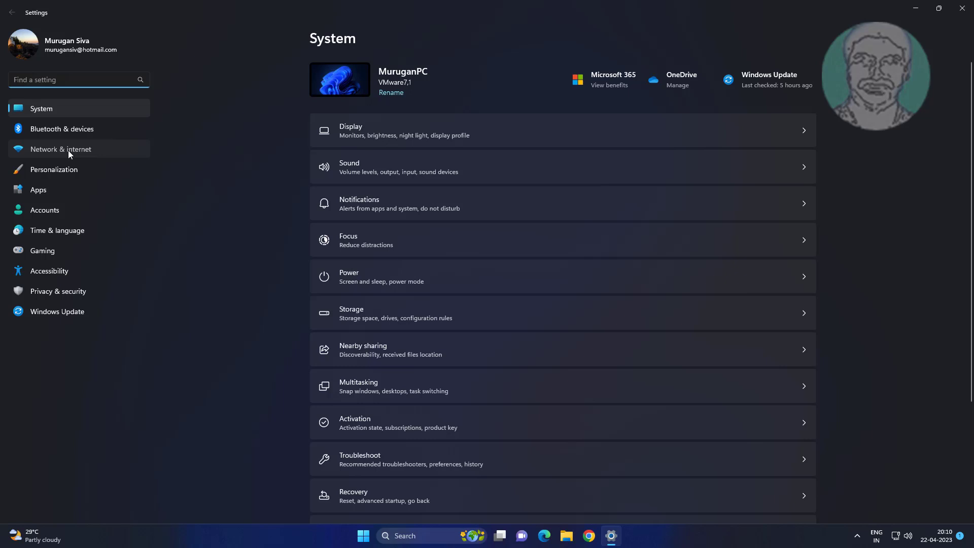
left_click(68, 150)
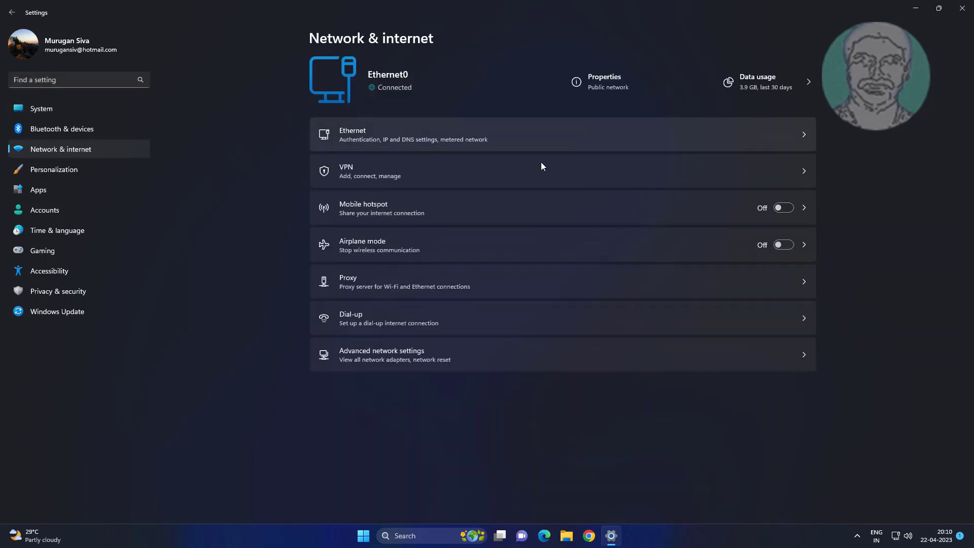
left_click(433, 360)
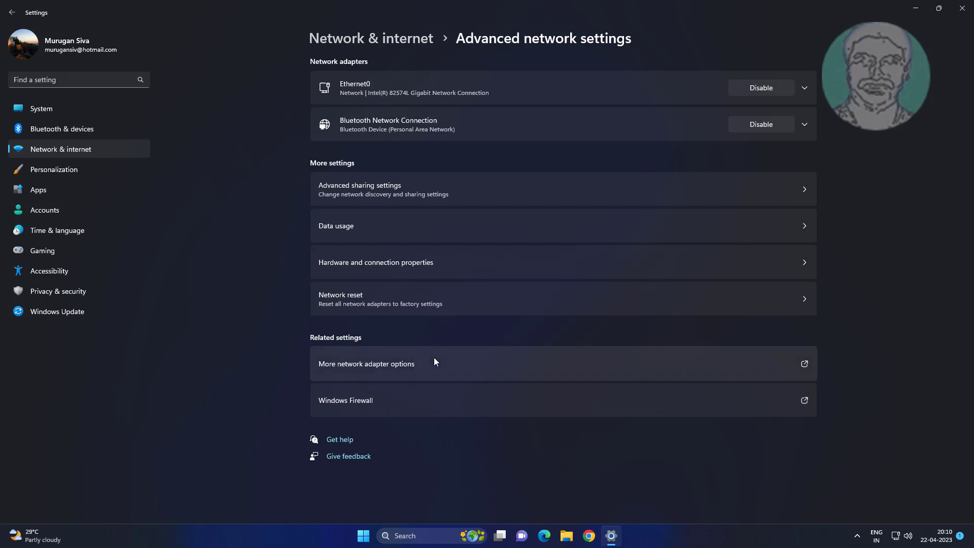
left_click(436, 193)
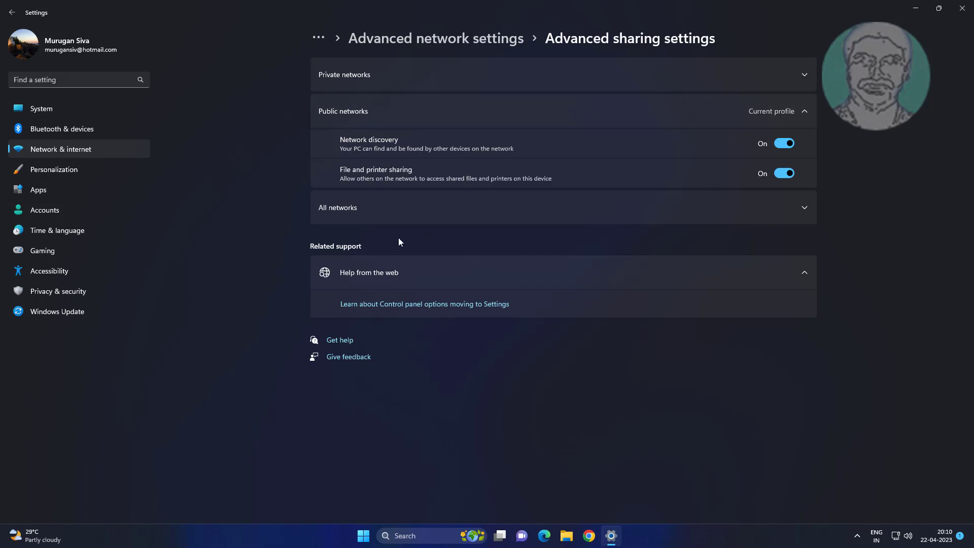
Under All networks, set File sharing connections to 40- or 56-bit encryption.
left_click(806, 209)
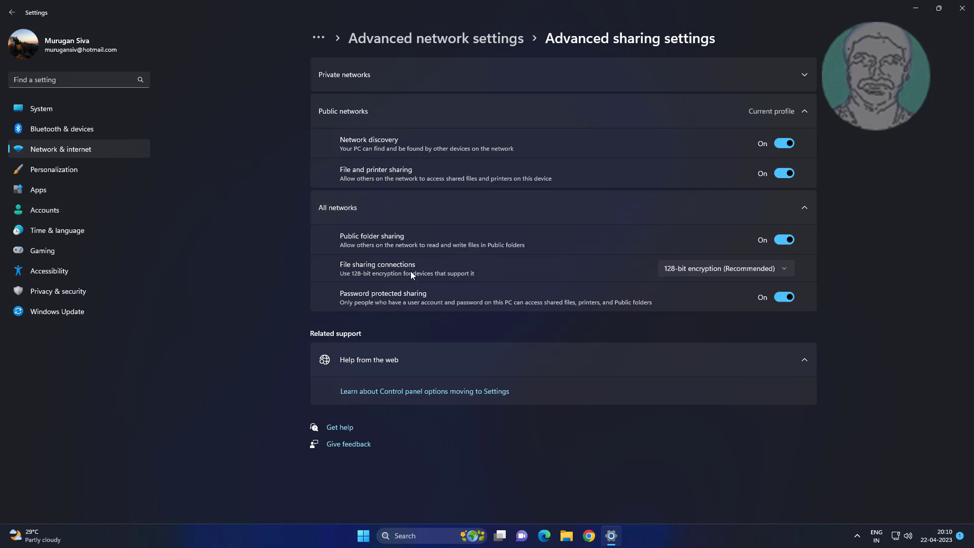
left_click(705, 269)
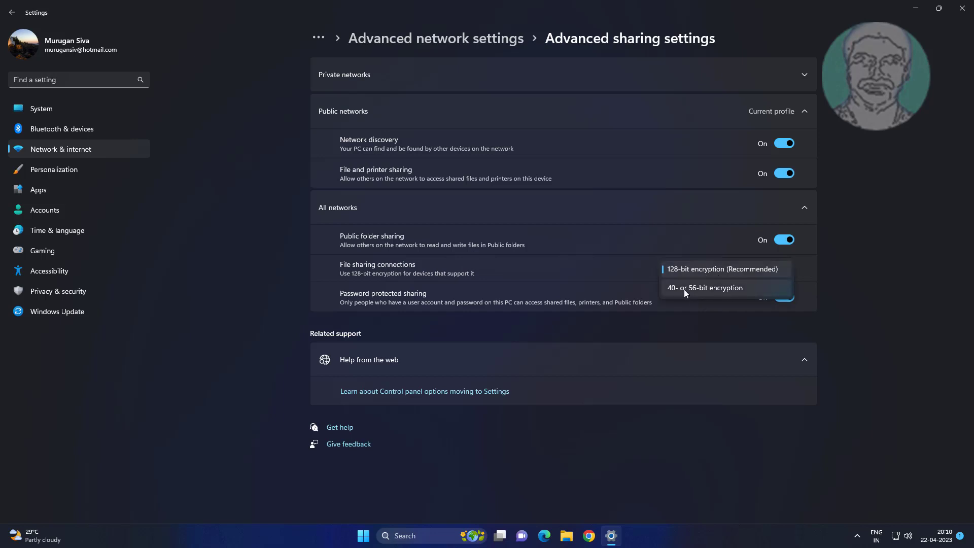
left_click(714, 289)
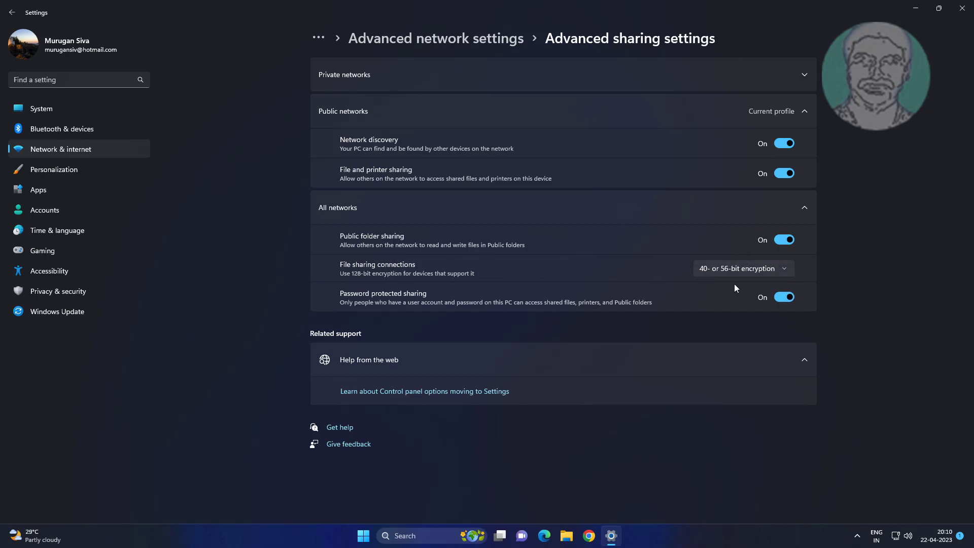
Close Settings and launch Device Manager from the Start button's quick-link menu.
left_click(962, 10)
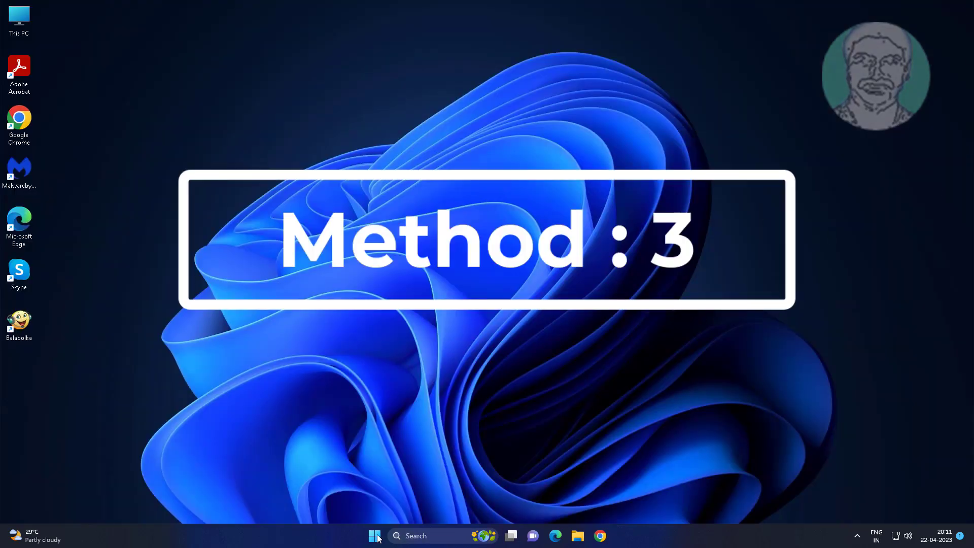
right_click(375, 537)
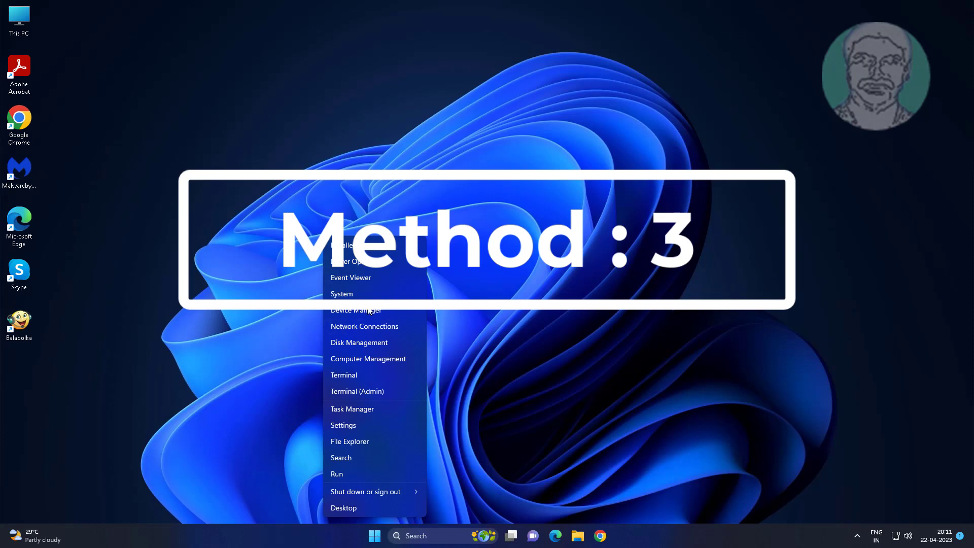
left_click(365, 309)
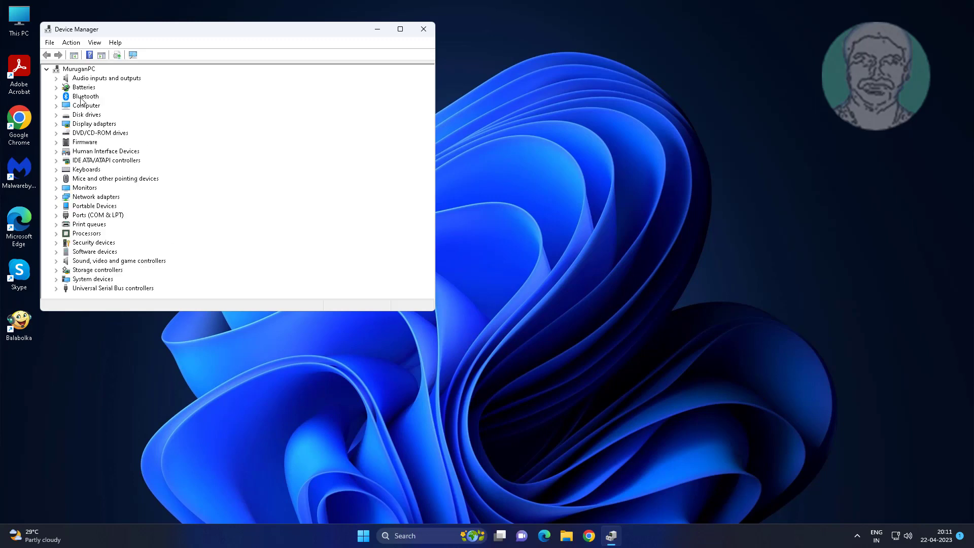
Expand Bluetooth and auto-search driver updates for RFCOMM Protocol TDI and Generic Bluetooth Radio.
left_click(83, 97)
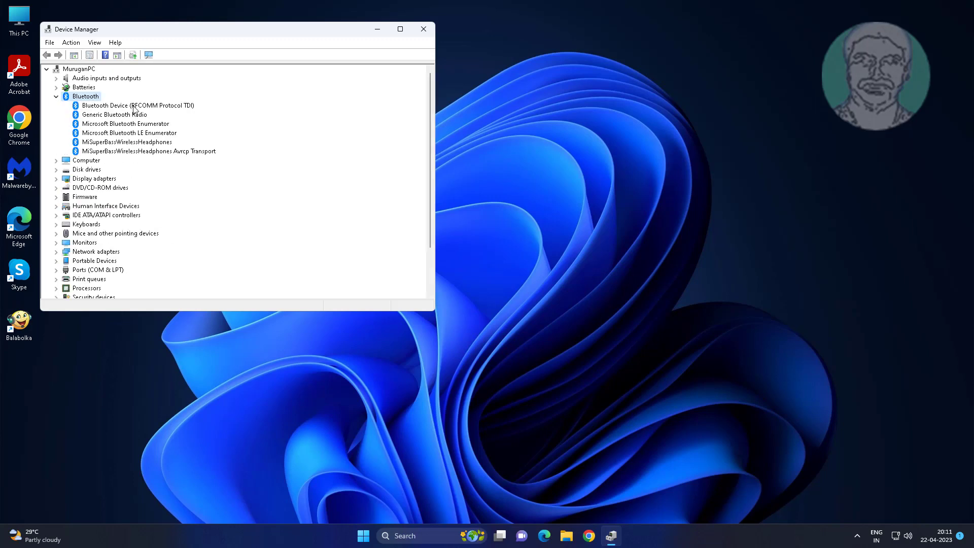
right_click(135, 108)
left_click(170, 111)
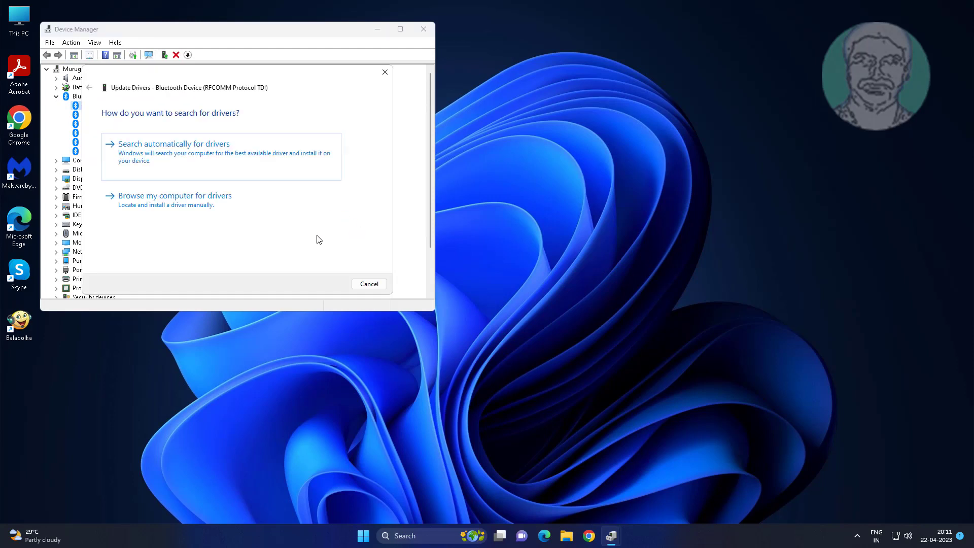
left_click(233, 158)
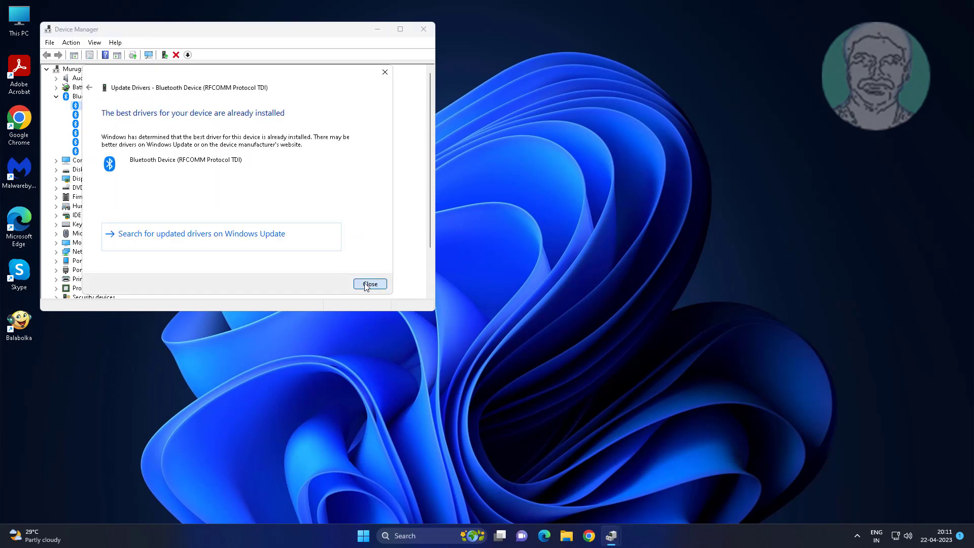
left_click(369, 285)
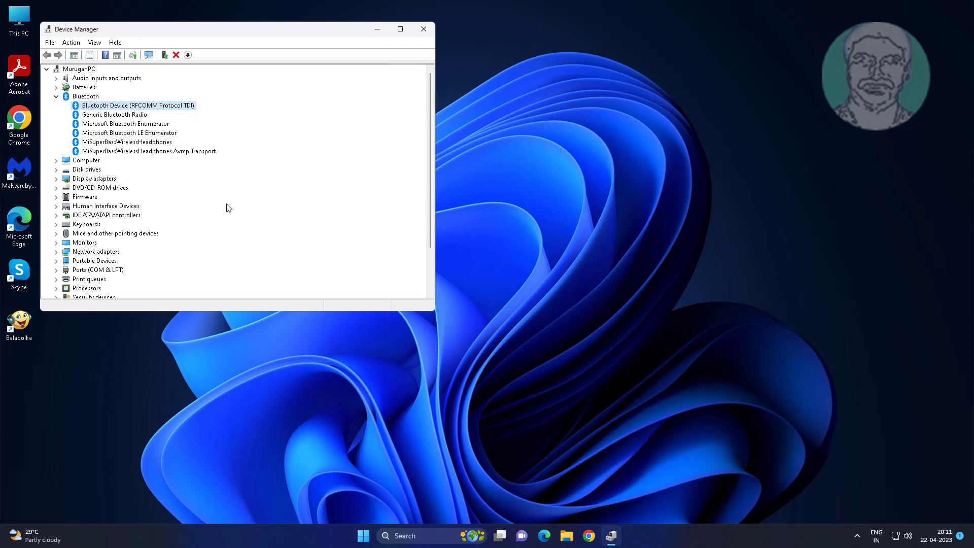
left_click(135, 115)
right_click(141, 115)
left_click(167, 121)
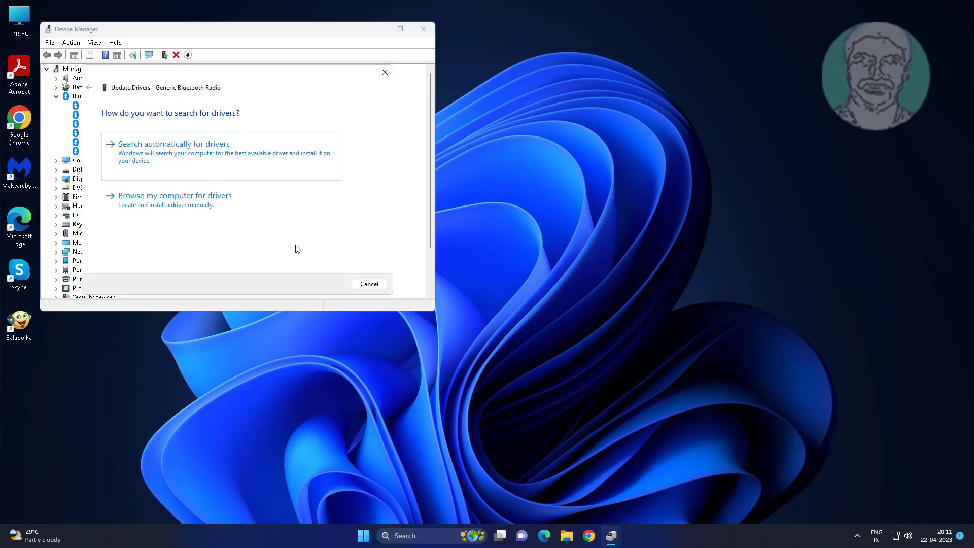
left_click(228, 160)
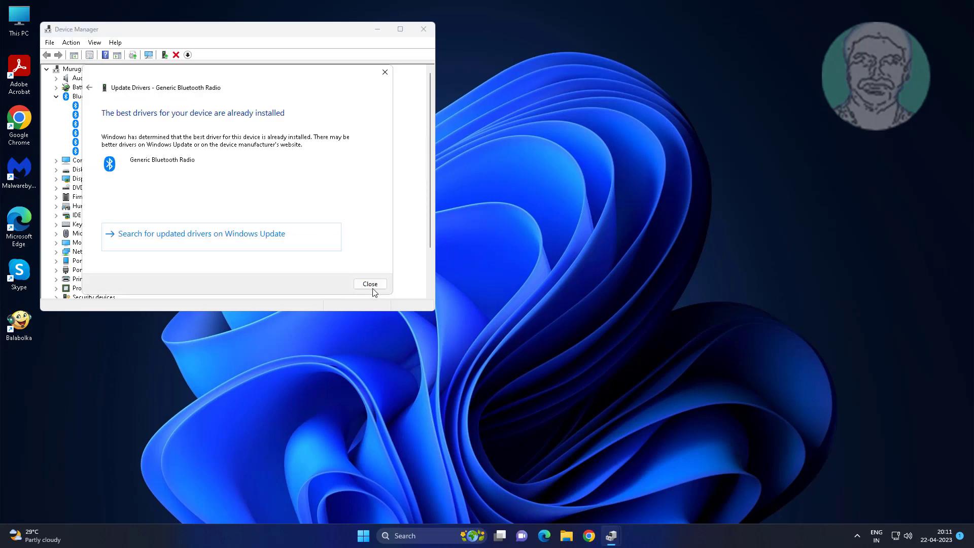
left_click(373, 289)
Auto-search driver updates for the Microsoft Bluetooth Enumerator and Bluetooth LE Enumerator.
left_click(137, 125)
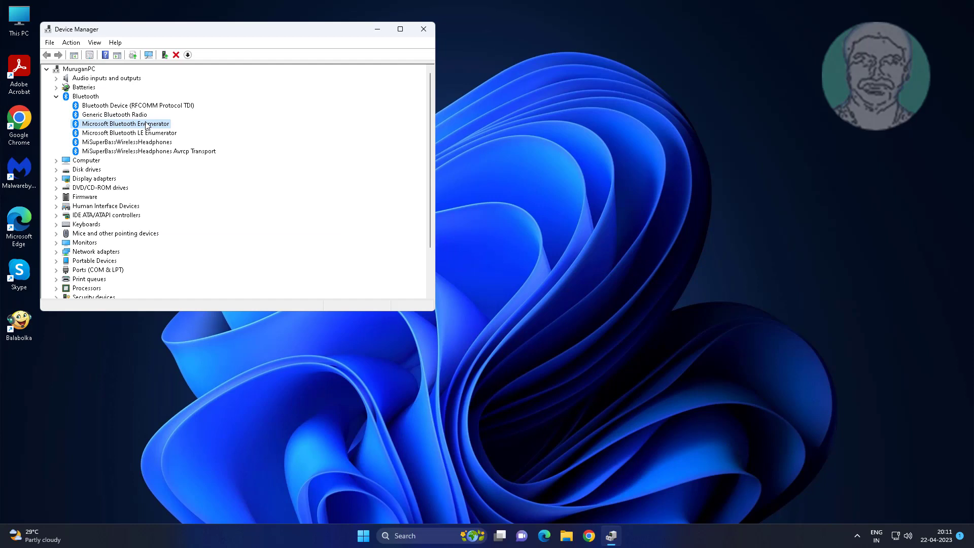
right_click(146, 126)
left_click(171, 130)
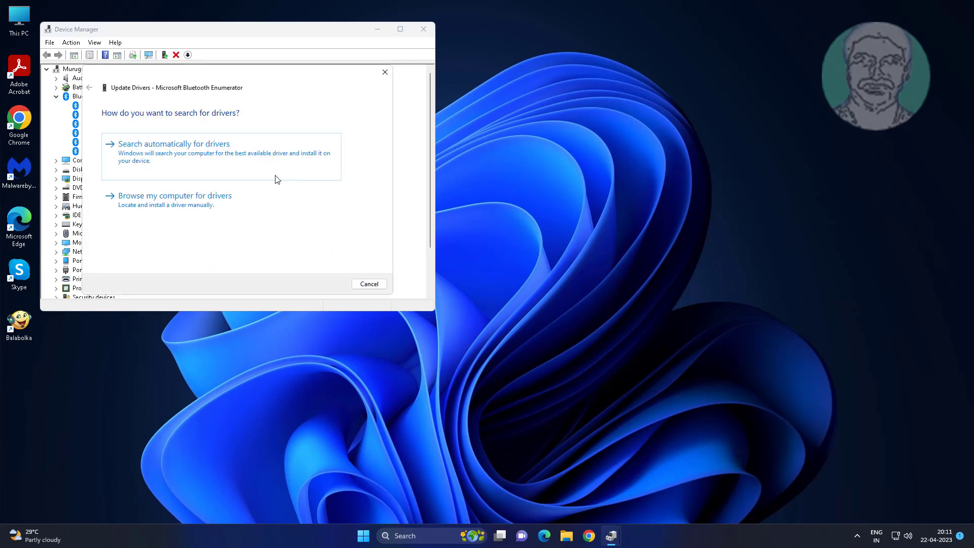
left_click(277, 178)
left_click(369, 287)
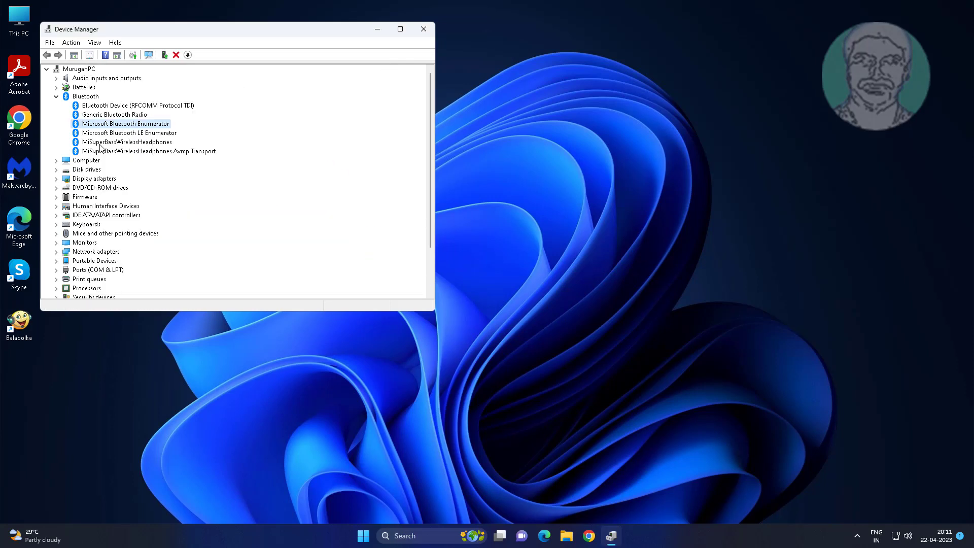
left_click(134, 133)
right_click(145, 133)
left_click(174, 140)
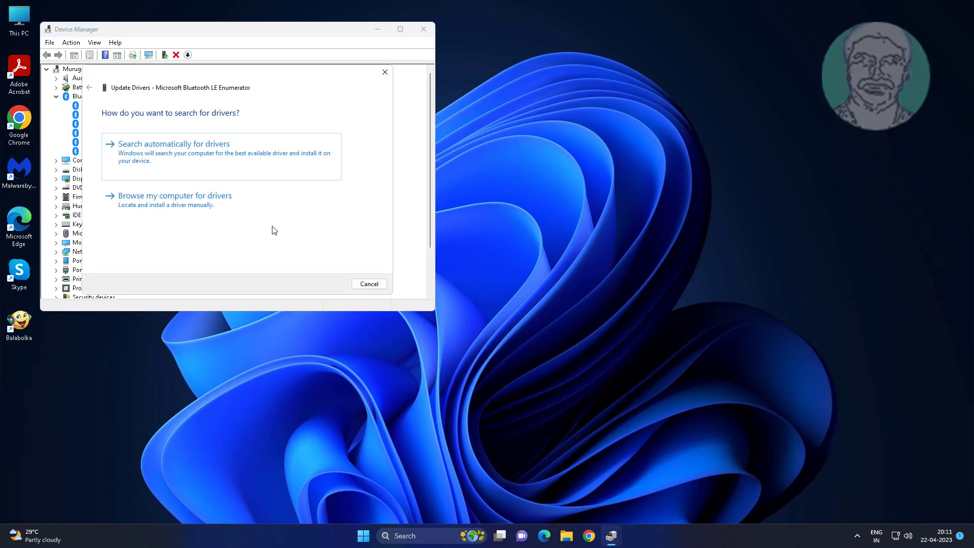
left_click(224, 174)
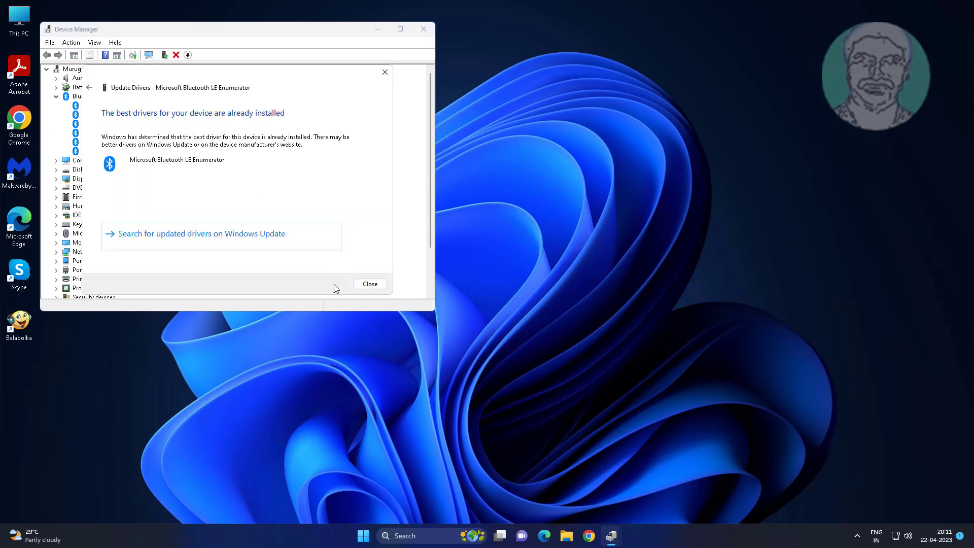
left_click(370, 284)
Auto-search driver updates for MiSuperBassWirelessHeadphones and its Avrcp Transport device.
left_click(142, 142)
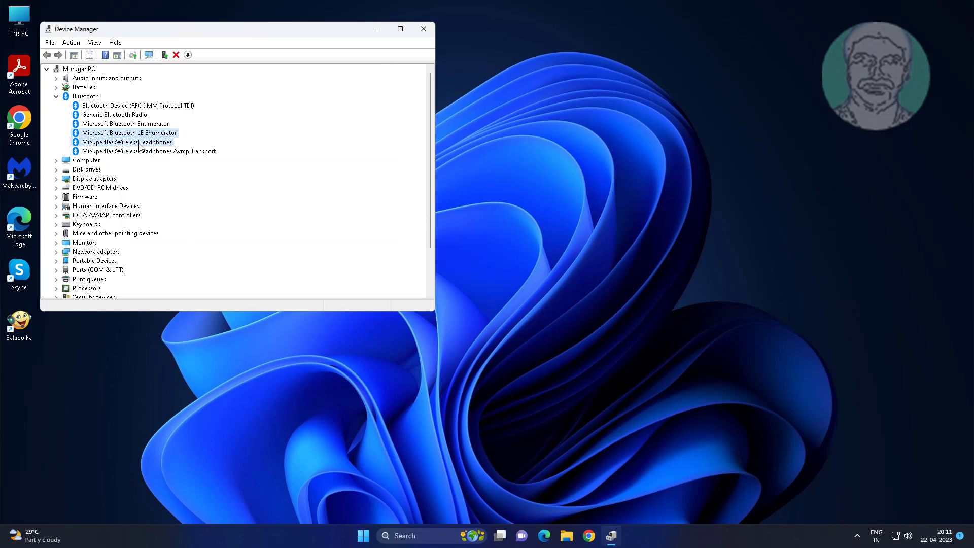
right_click(172, 143)
left_click(210, 146)
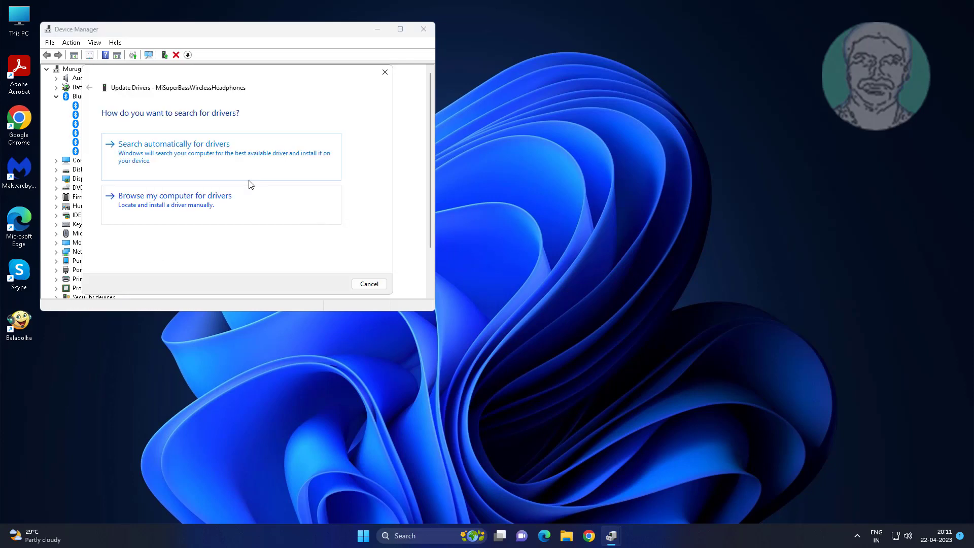
left_click(181, 161)
left_click(370, 284)
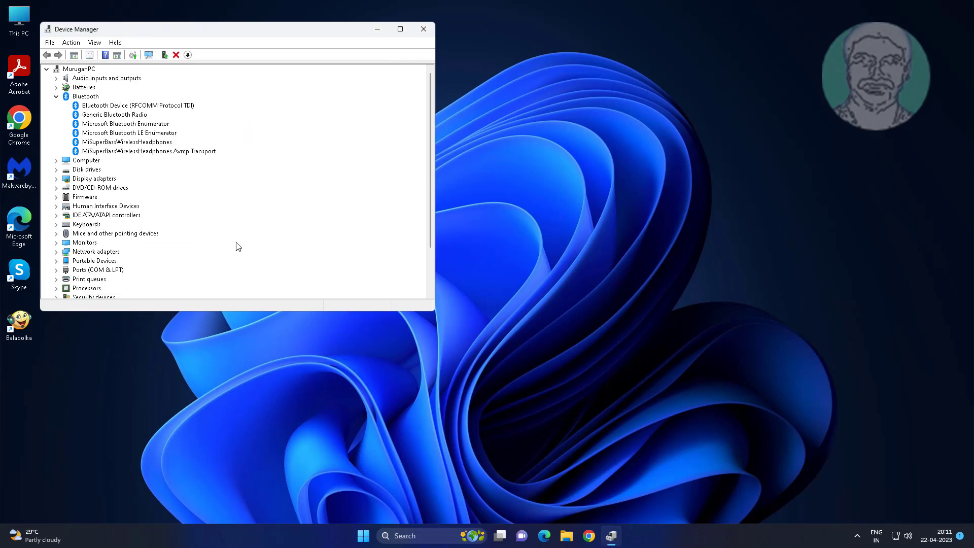
right_click(197, 152)
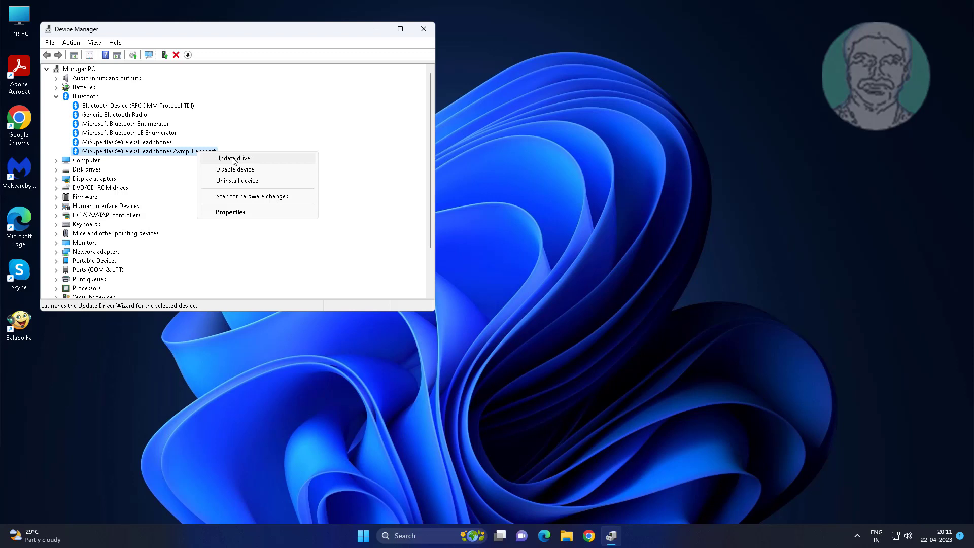
left_click(234, 159)
left_click(187, 163)
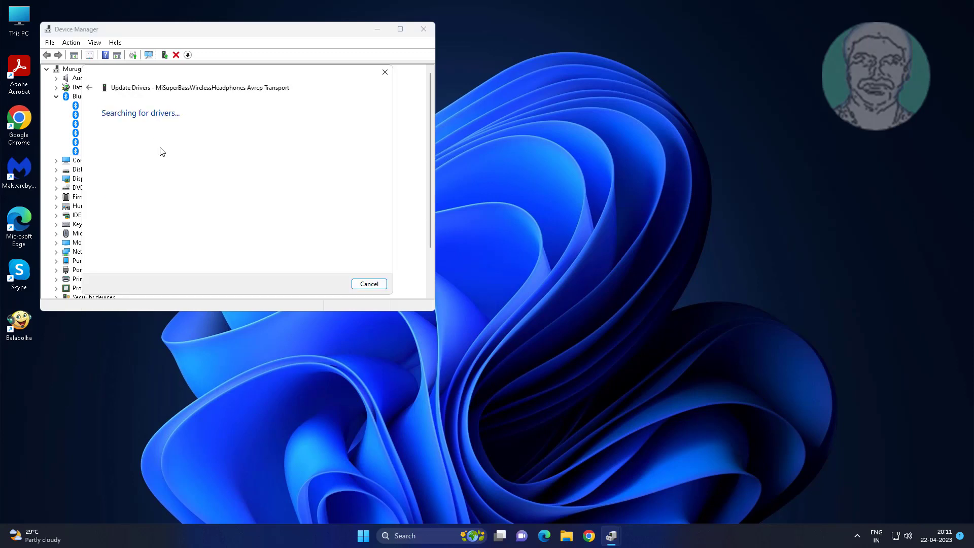
left_click(370, 284)
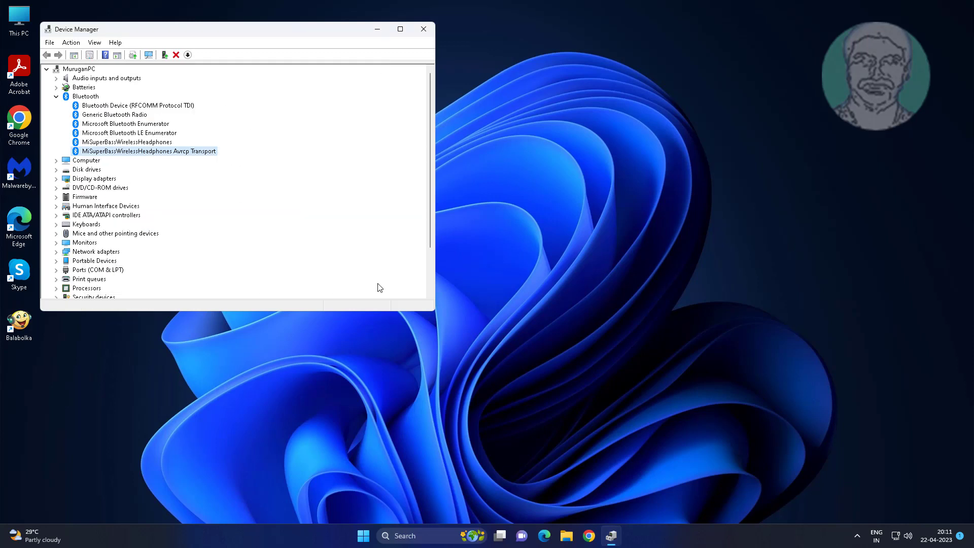
Close Device Manager and reopen it from the Start button's quick-link menu.
left_click(421, 30)
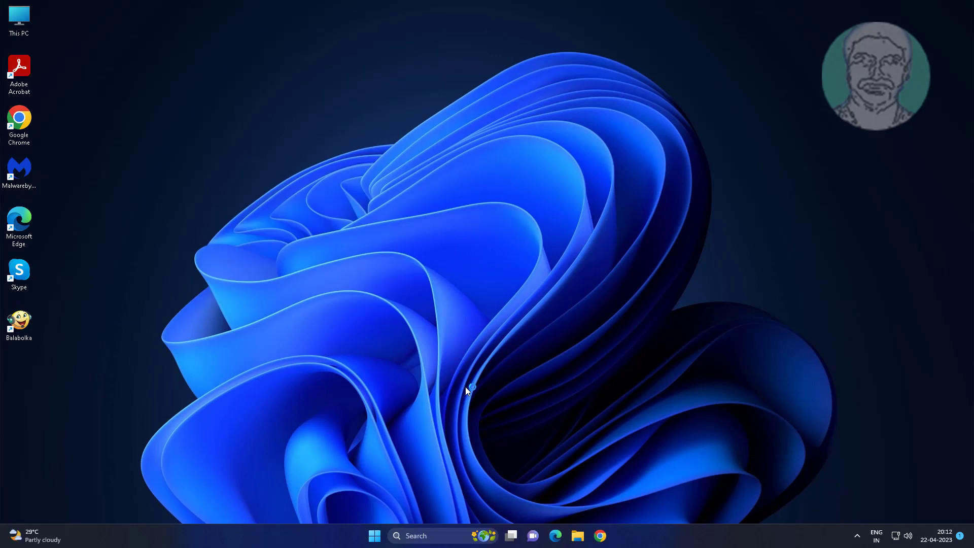
right_click(375, 538)
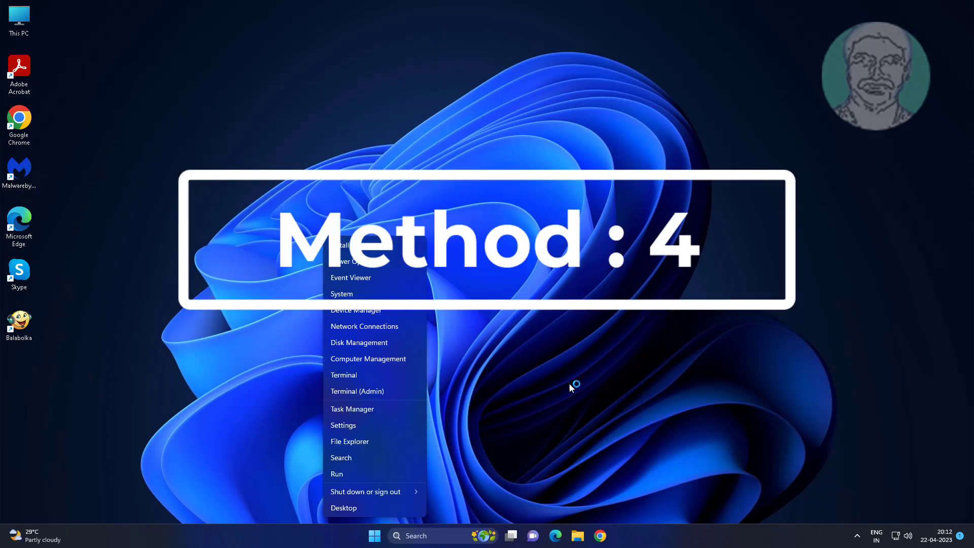
left_click(354, 309)
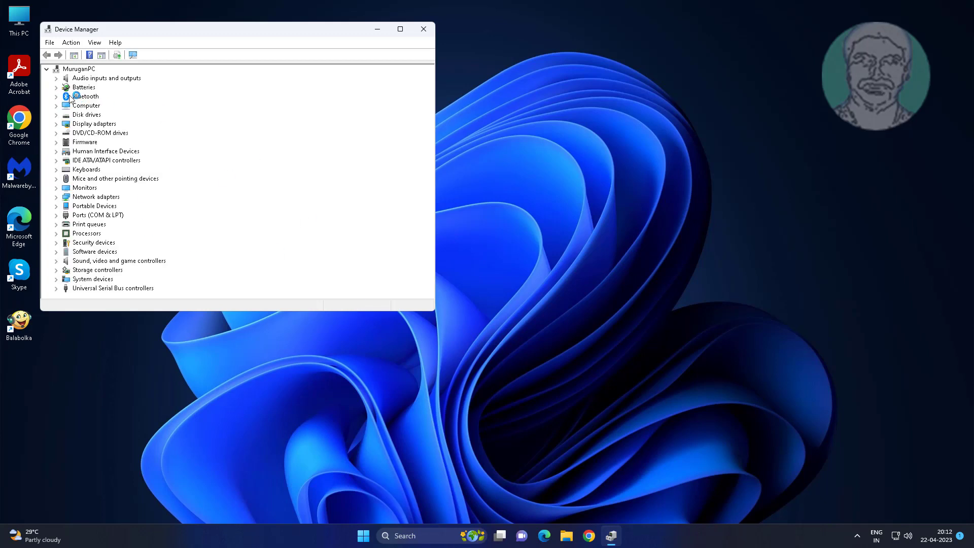
Uninstall the RFCOMM Protocol TDI device and the Generic Bluetooth Radio under Bluetooth.
left_click(56, 96)
left_click(131, 103)
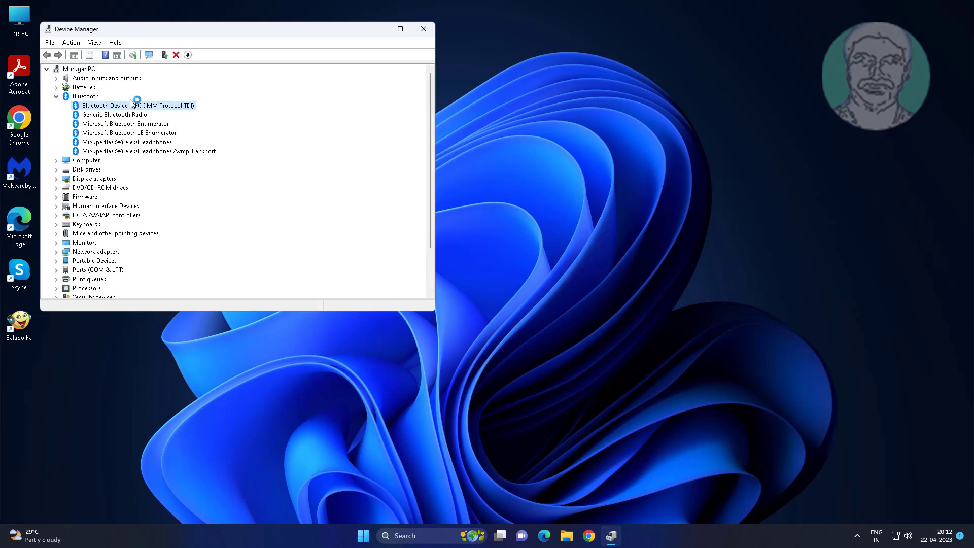
right_click(134, 104)
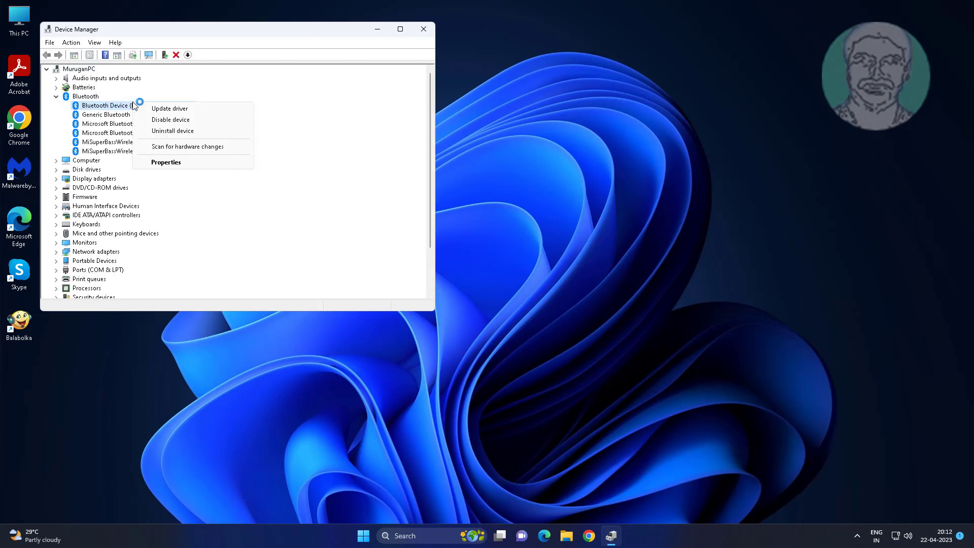
left_click(183, 130)
left_click(501, 310)
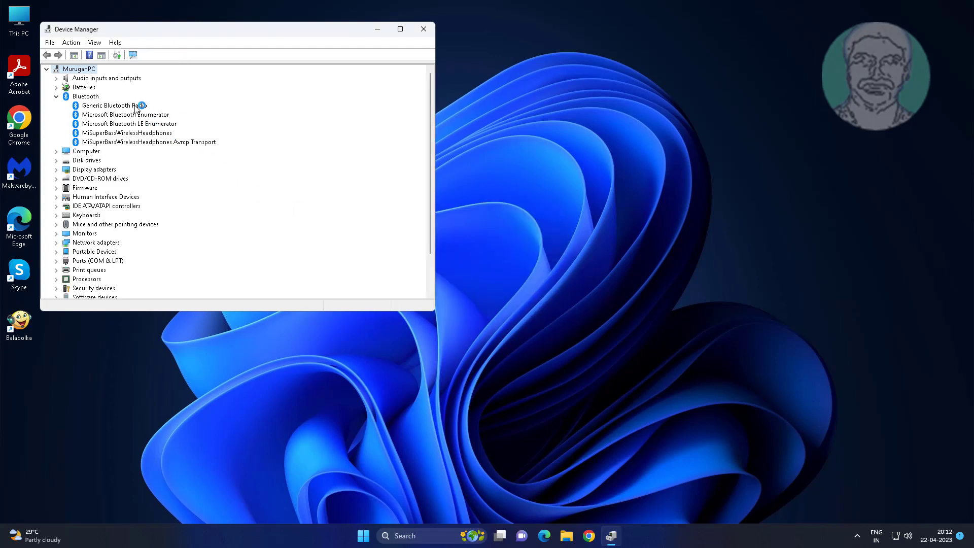
left_click(132, 105)
right_click(132, 105)
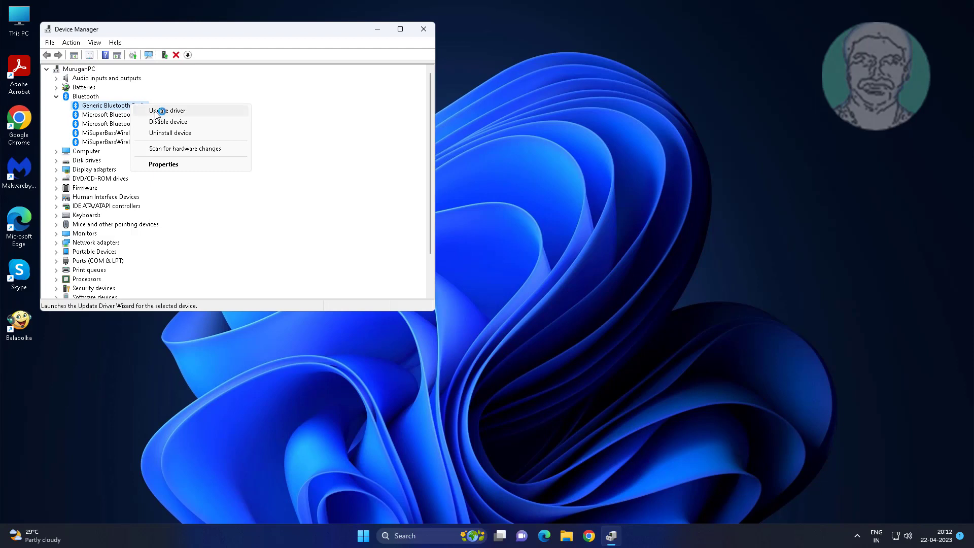
left_click(177, 131)
left_click(504, 306)
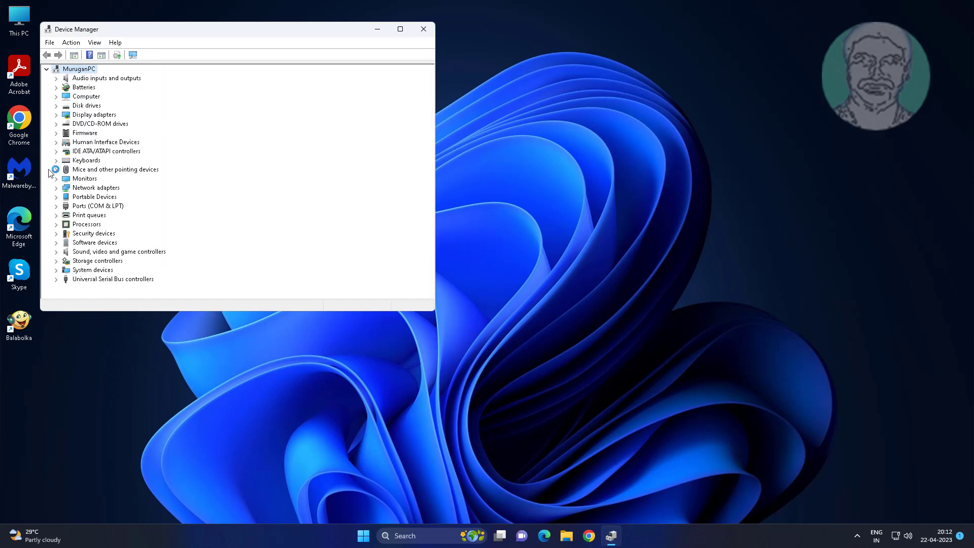
Close Device Manager and choose Restart from the Start menu's power options.
left_click(424, 29)
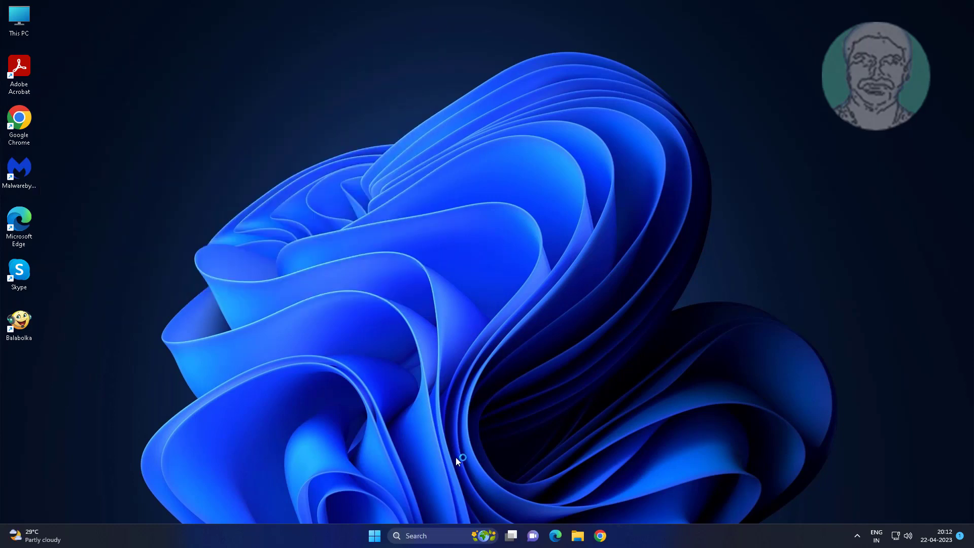
left_click(375, 536)
left_click(613, 501)
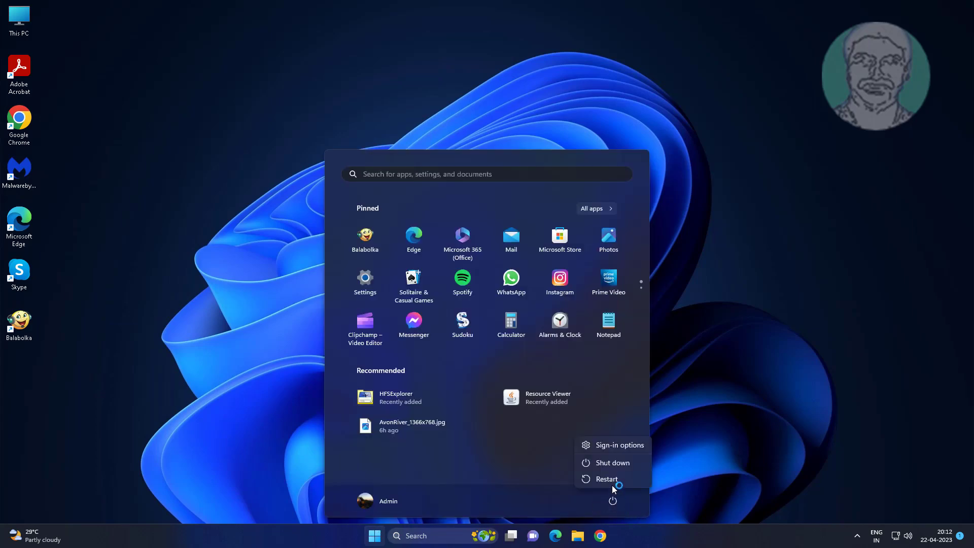